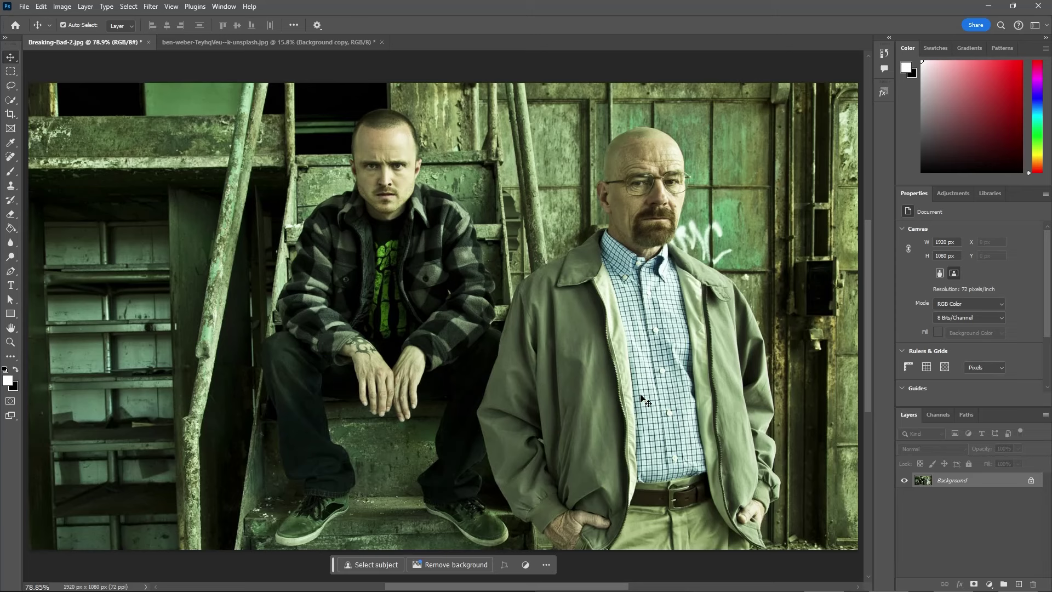
# Step: Paste the Breaking Bad still into the street photo, enlarged and moved along the bottom edge
pyautogui.click(202, 45)
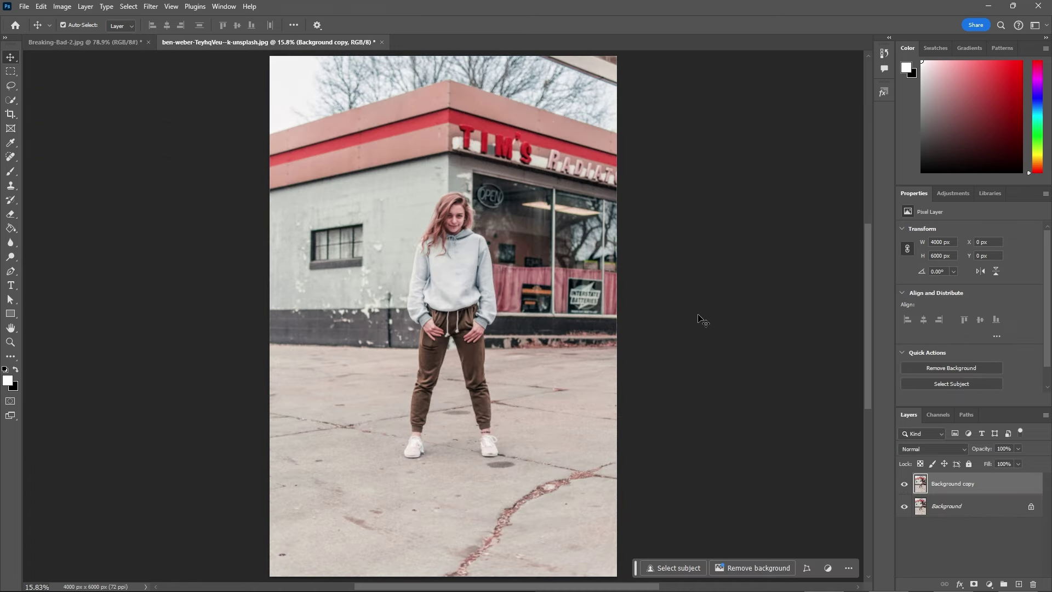
pyautogui.hotkey('ctrl', 'v')
pyautogui.moveTo(526, 316); pyautogui.dragTo(593, 322)
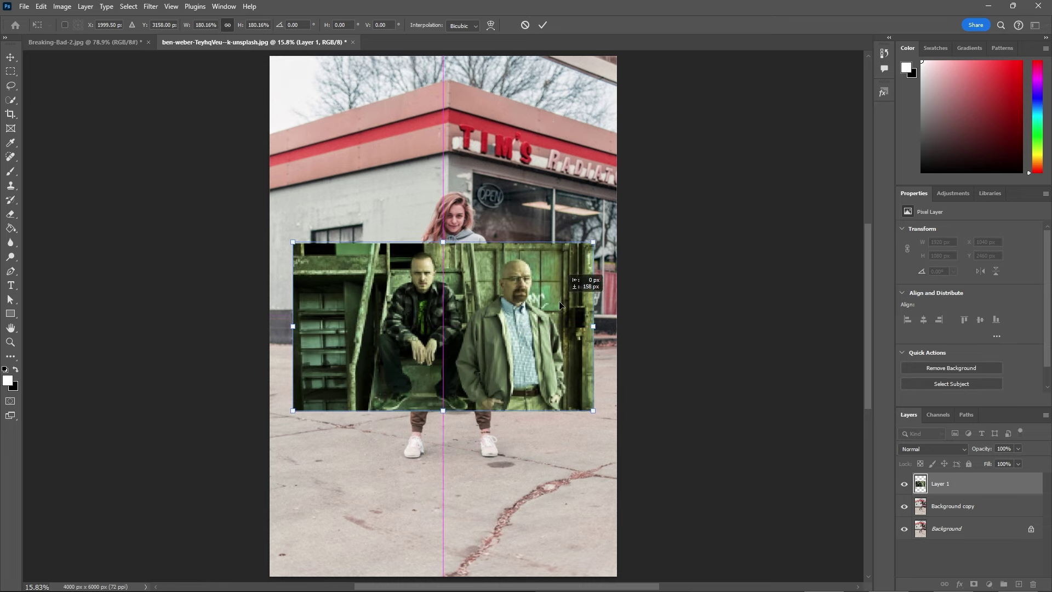
pyautogui.moveTo(443, 321); pyautogui.dragTo(444, 485)
pyautogui.moveTo(936, 483); pyautogui.dragTo(923, 498)
pyautogui.click(923, 498)
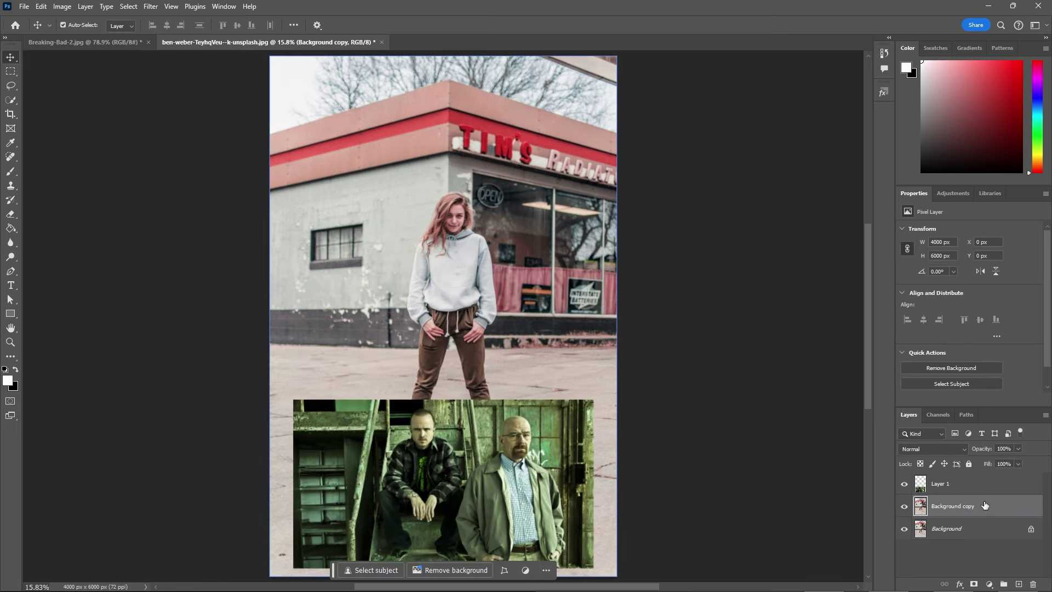
# Step: Apply Match Color from Breaking-Bad-2.jpg to Background copy with Luminance 200 and Fade 9
pyautogui.click(62, 6)
pyautogui.moveTo(79, 37)
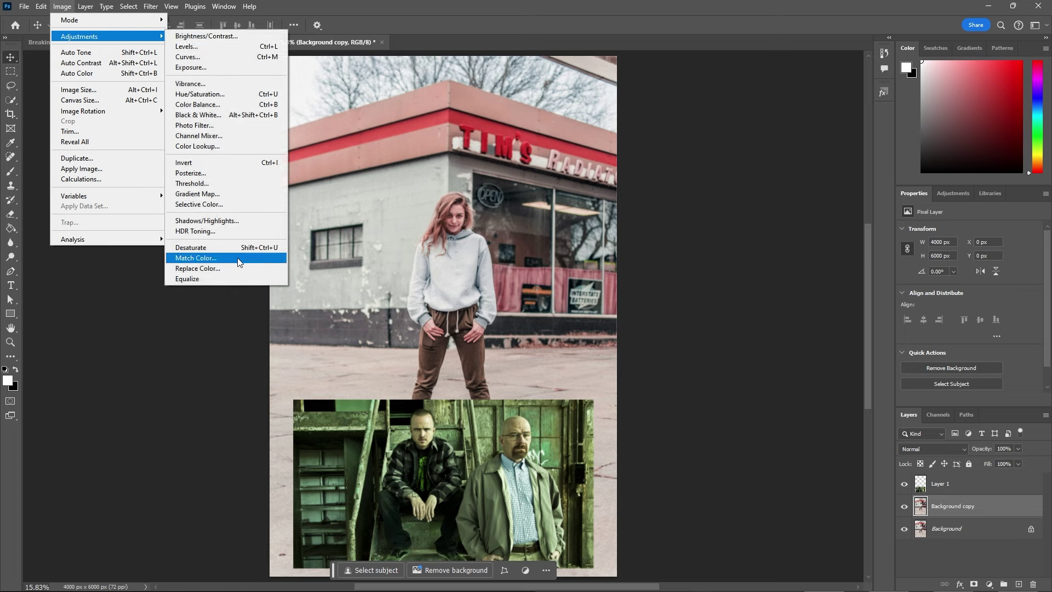
pyautogui.click(238, 258)
pyautogui.click(713, 392)
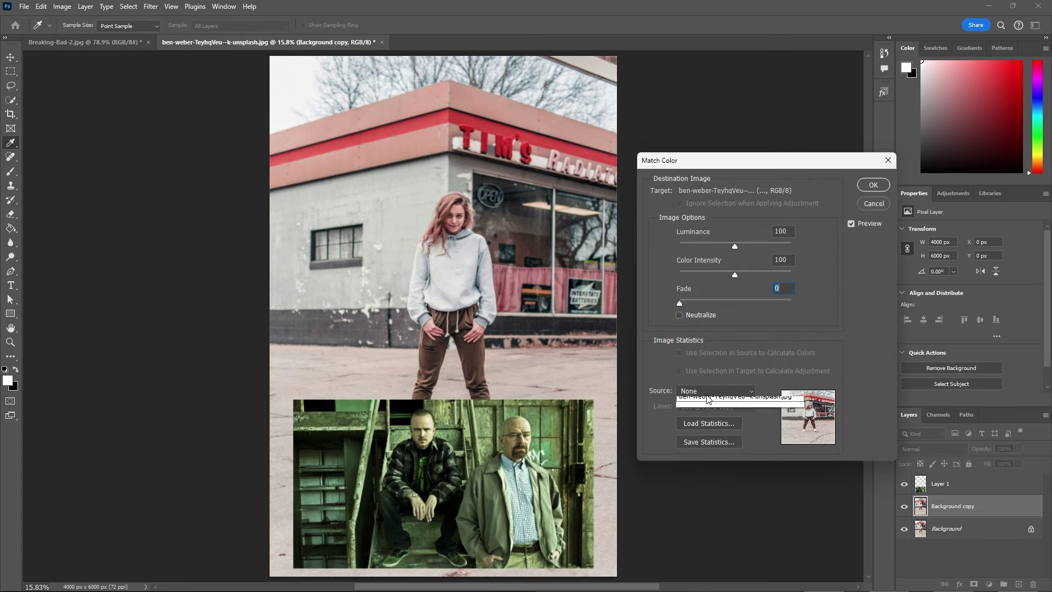
pyautogui.click(705, 411)
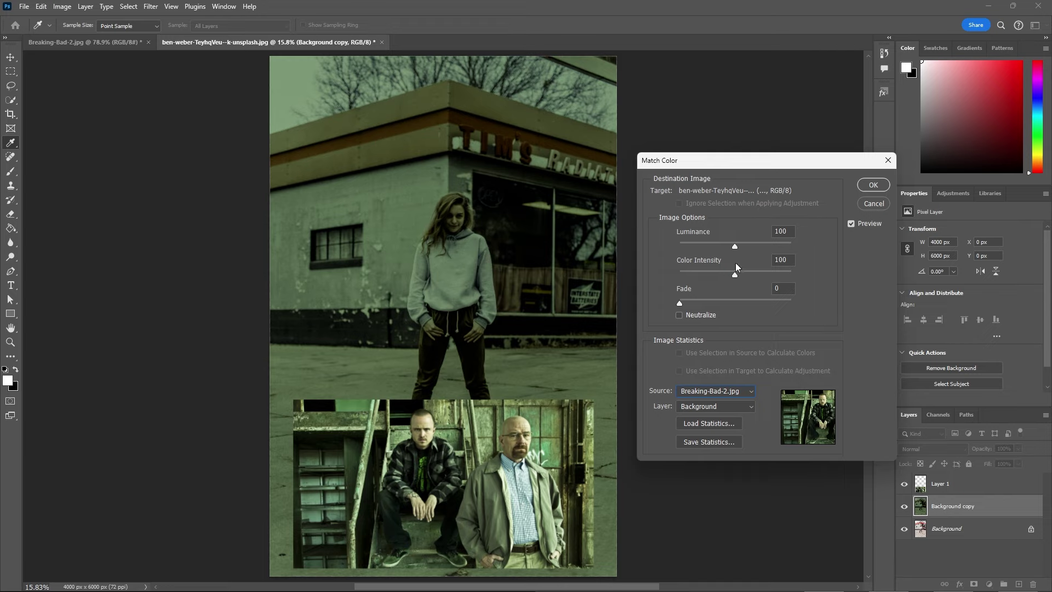
pyautogui.moveTo(735, 245); pyautogui.dragTo(787, 247)
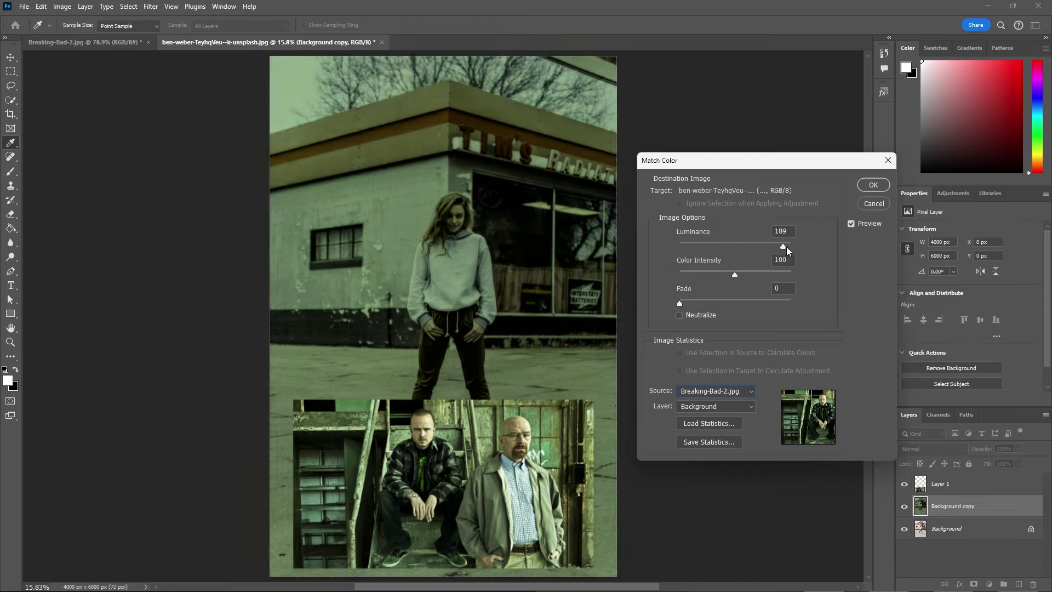
pyautogui.moveTo(911, 264); pyautogui.dragTo(911, 265)
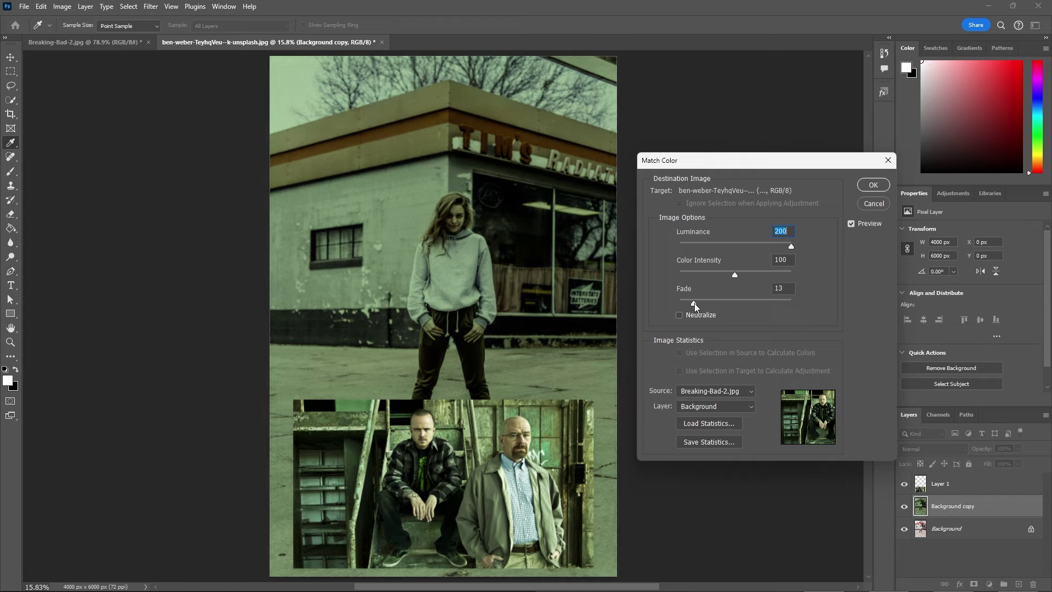
pyautogui.moveTo(685, 301); pyautogui.dragTo(690, 303)
pyautogui.click(872, 185)
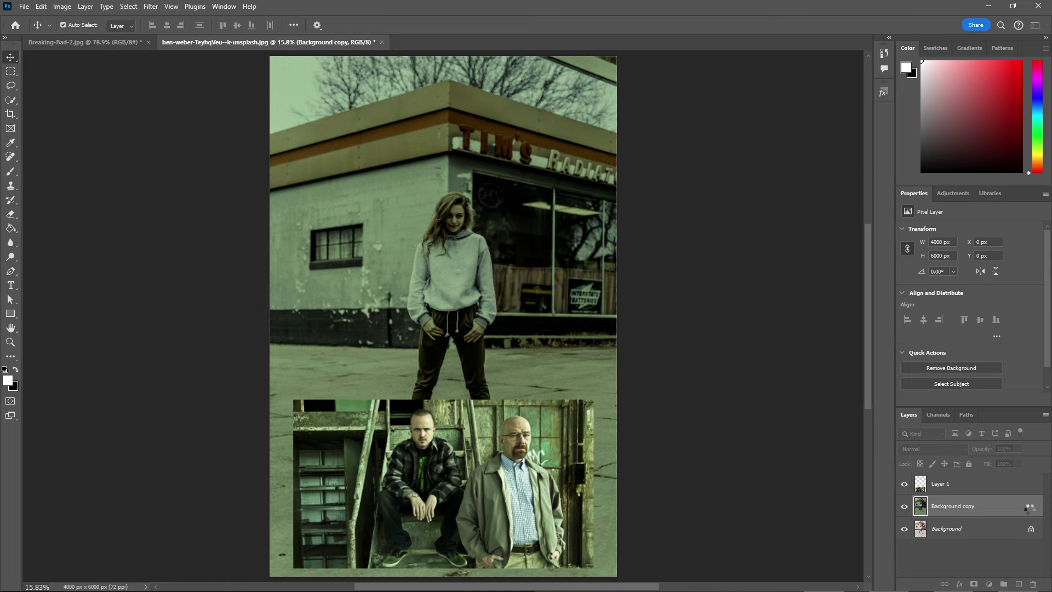
# Step: Add a Levels adjustment layer with the white input level pulled down to 202
pyautogui.click(987, 582)
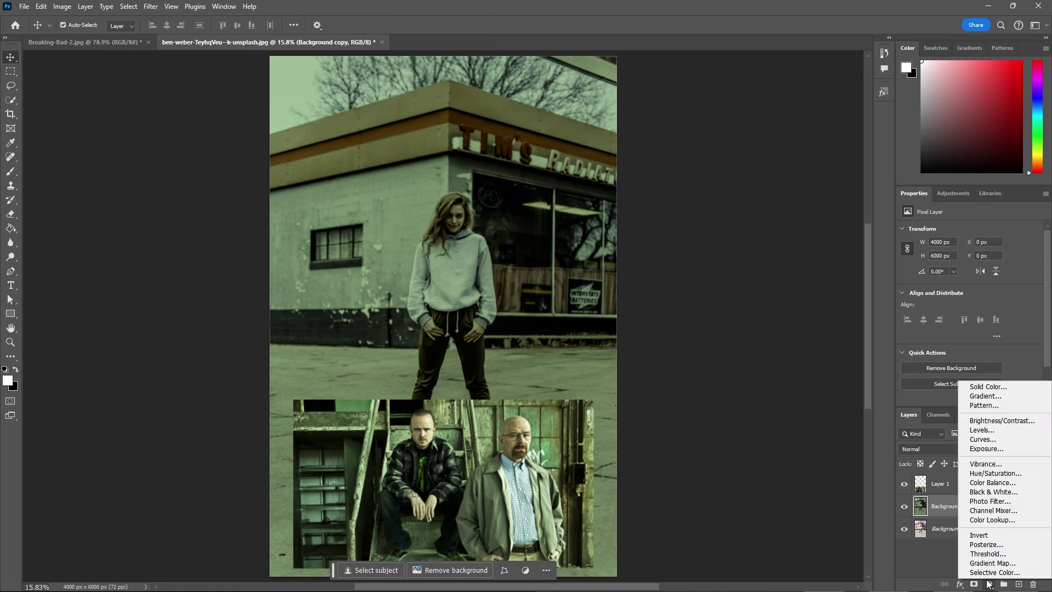
pyautogui.click(999, 432)
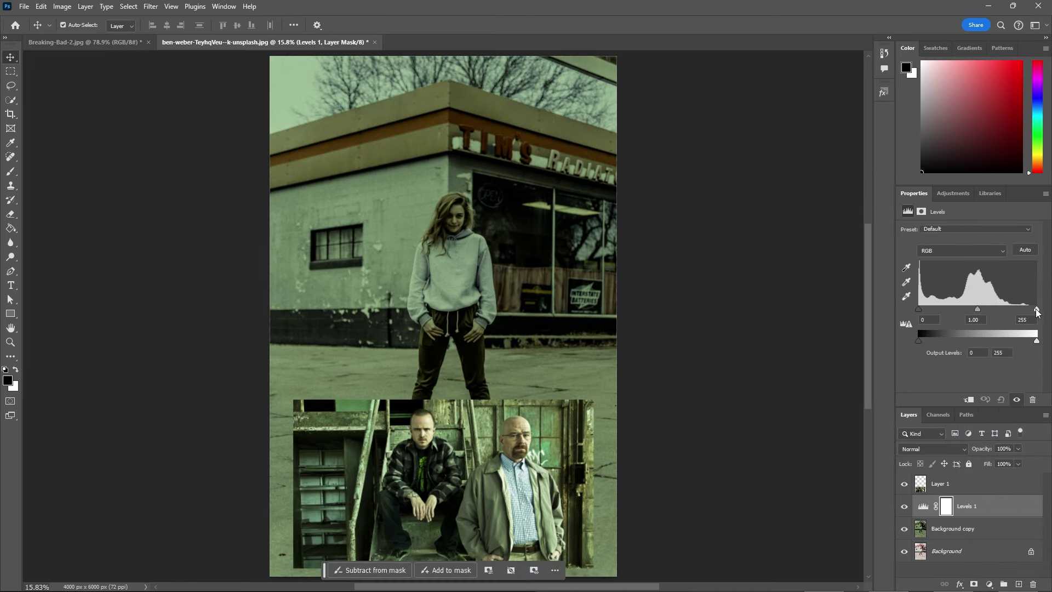
pyautogui.moveTo(1036, 310); pyautogui.dragTo(1011, 318)
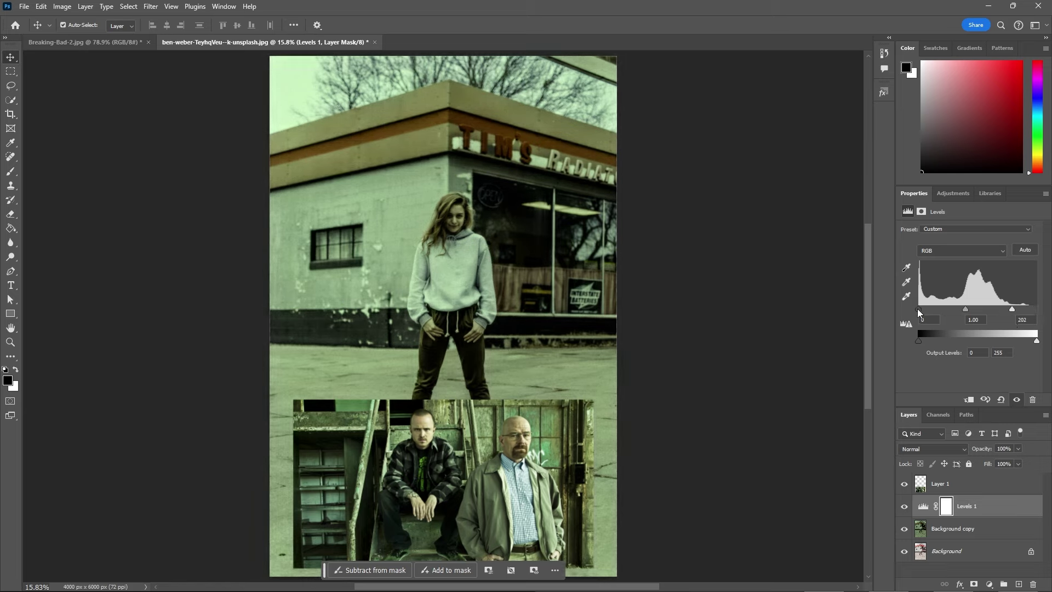
pyautogui.moveTo(918, 309); pyautogui.dragTo(920, 312)
# Step: Hide the Breaking Bad layer and toggle Background copy visibility to compare with the original colours
pyautogui.click(910, 531)
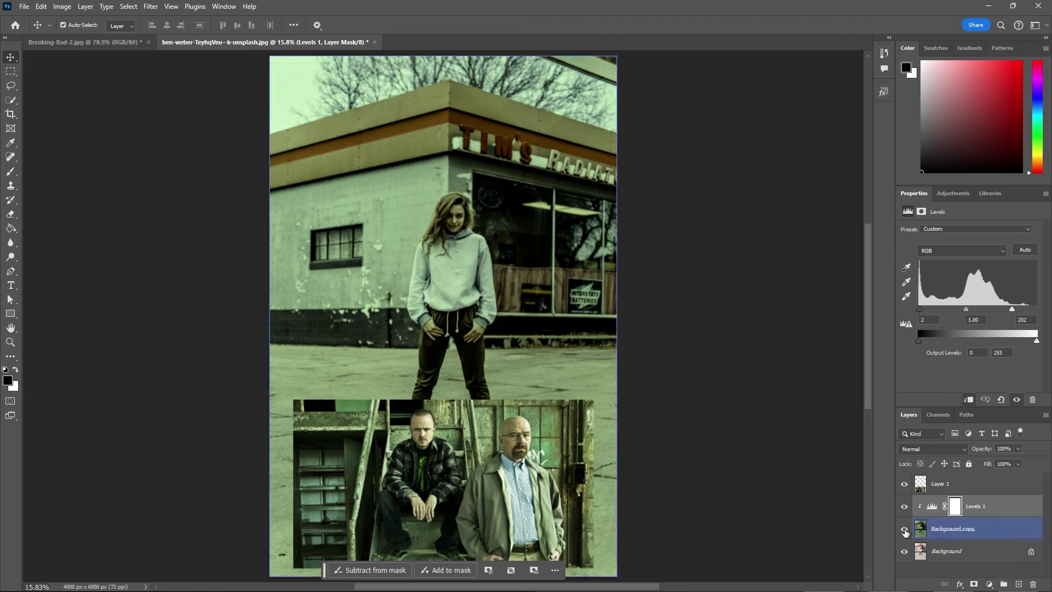
pyautogui.click(905, 530)
pyautogui.click(905, 533)
pyautogui.click(904, 533)
pyautogui.click(905, 533)
pyautogui.click(905, 484)
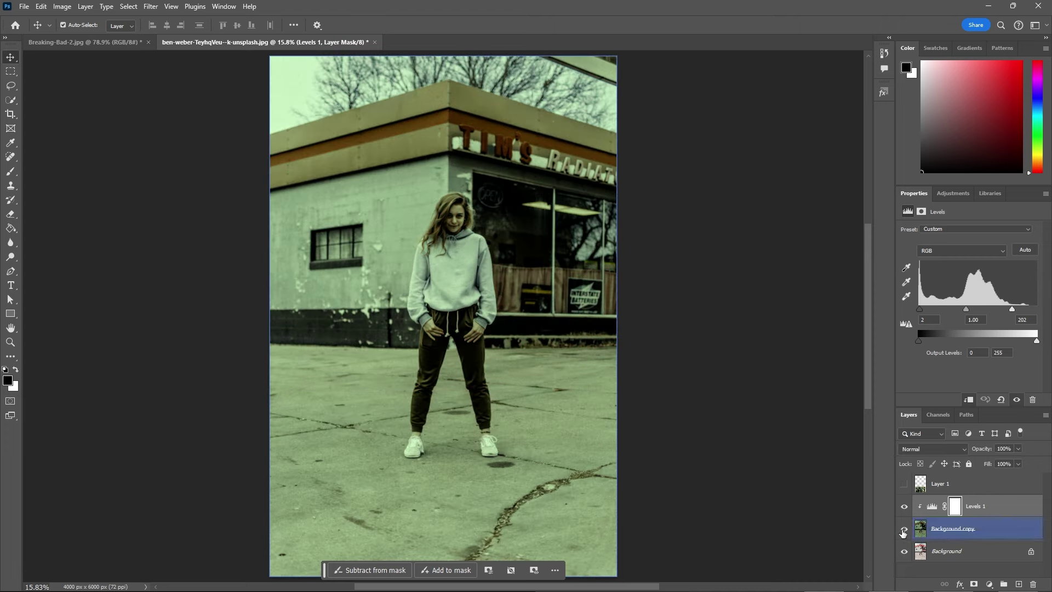
pyautogui.click(905, 533)
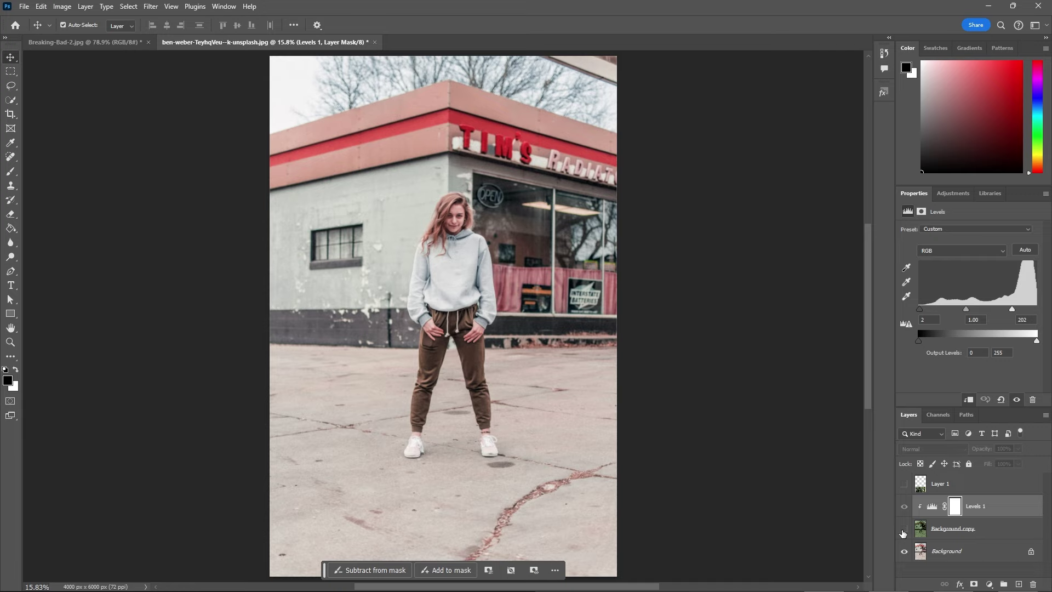
pyautogui.click(904, 530)
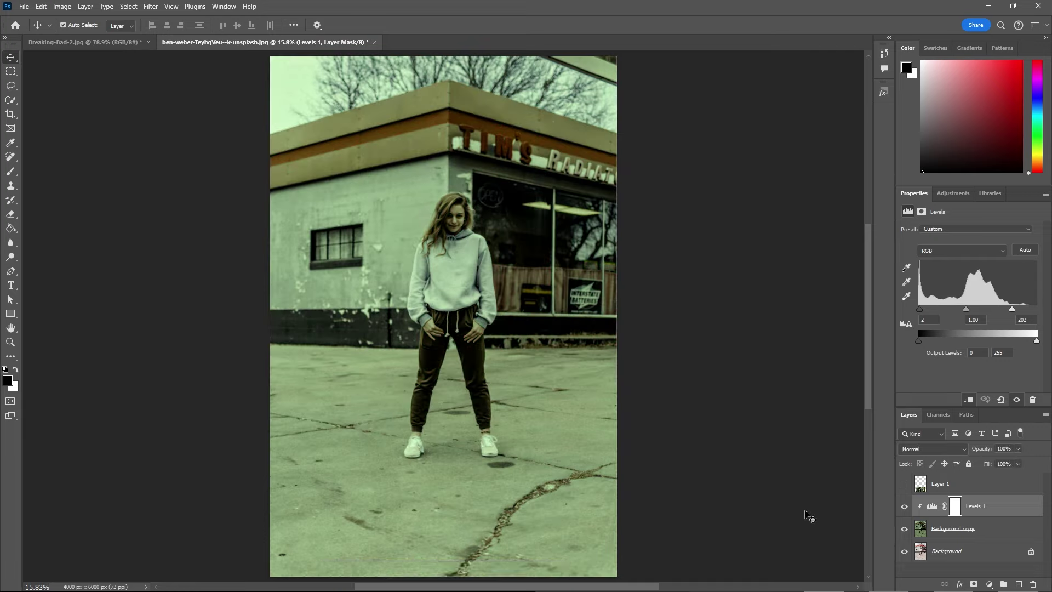